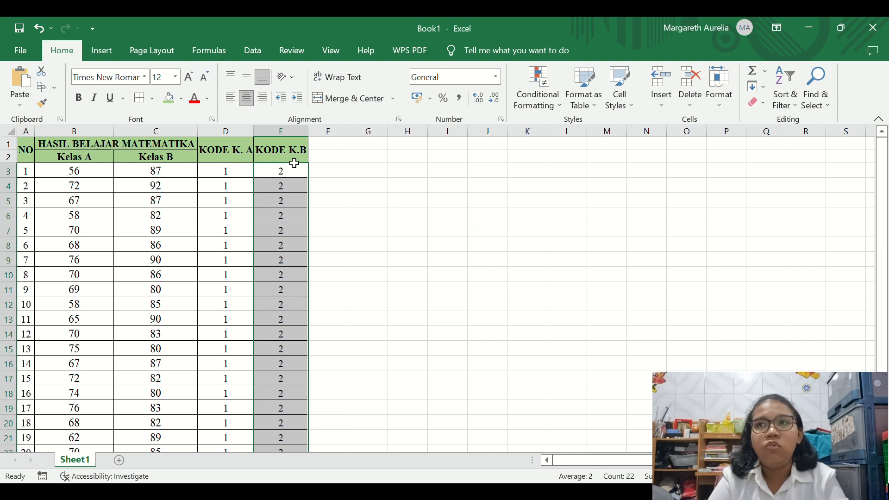
Review the mathematics scores of Kelas A and Kelas B and their class codes in the worksheet
click(318, 162)
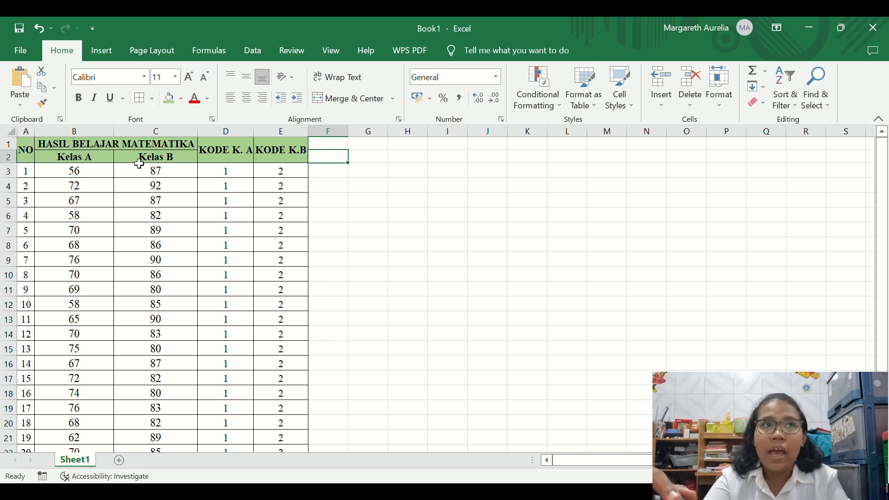
scroll(94, 285, down, 3)
scroll(94, 284, up, 2)
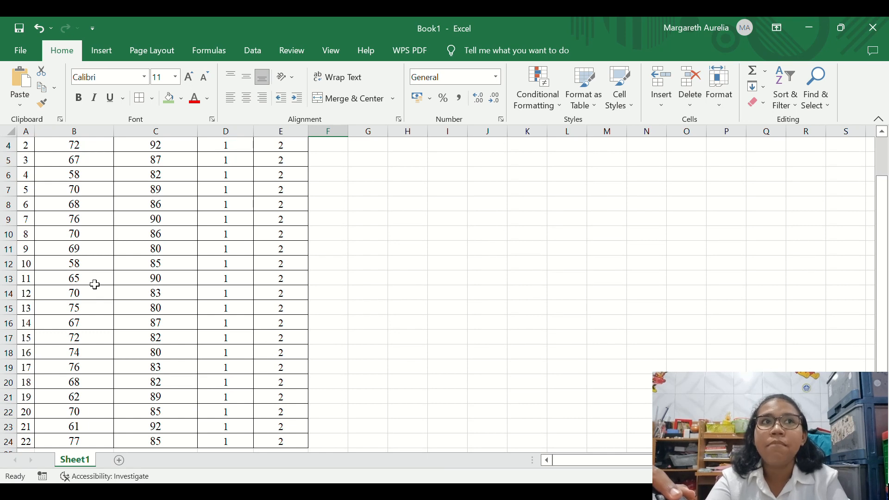
scroll(95, 285, up, 1)
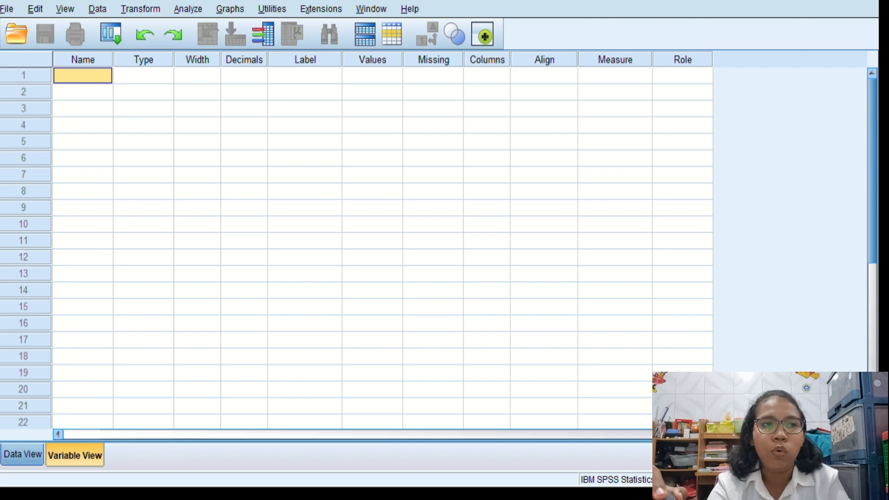
In SPSS Statistics, define two variables named Hasil and Kelas
click(22, 454)
click(75, 456)
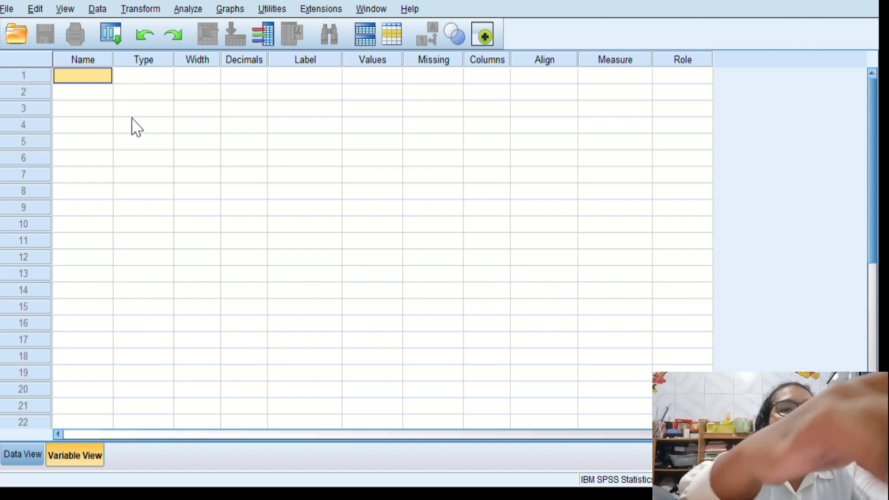
text(Hasil)
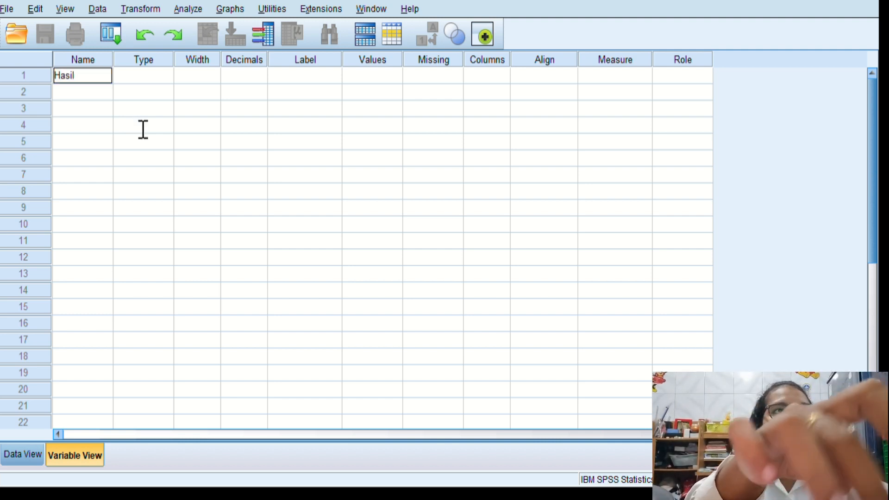
key(Return)
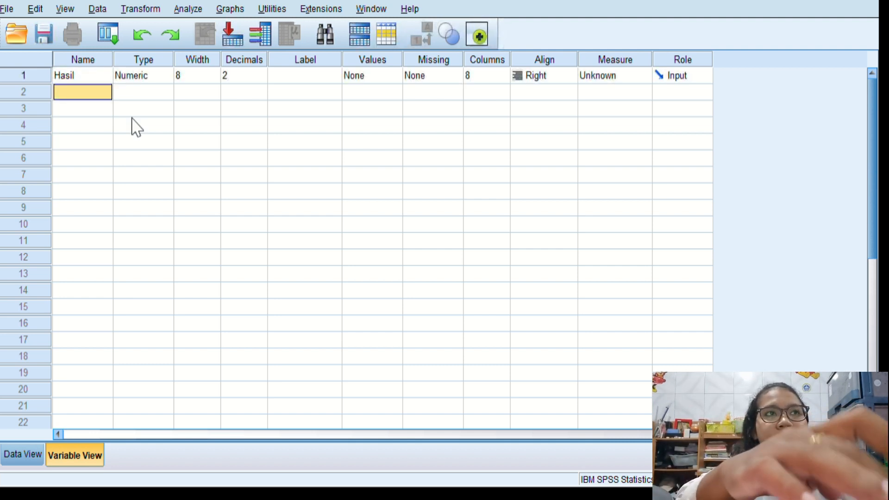
text(Kelas)
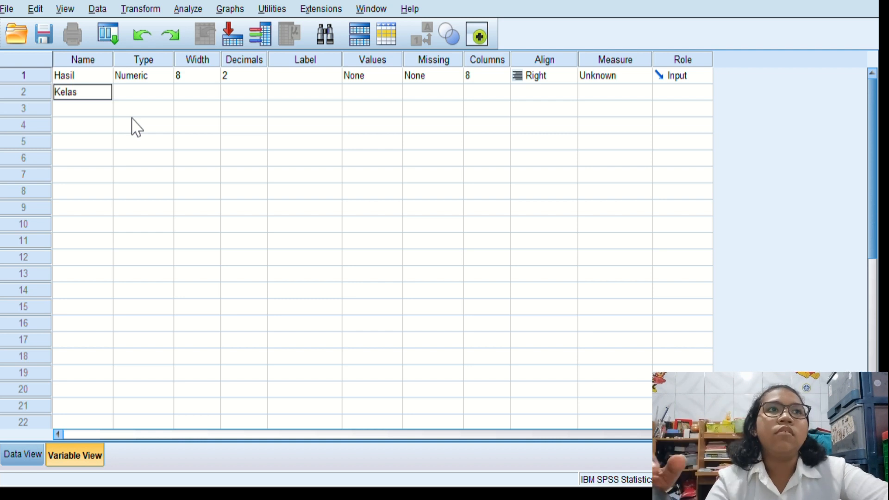
Label the Hasil variable "Hasil belajar matematika" and the Kelas variable "Kelas"
click(306, 76)
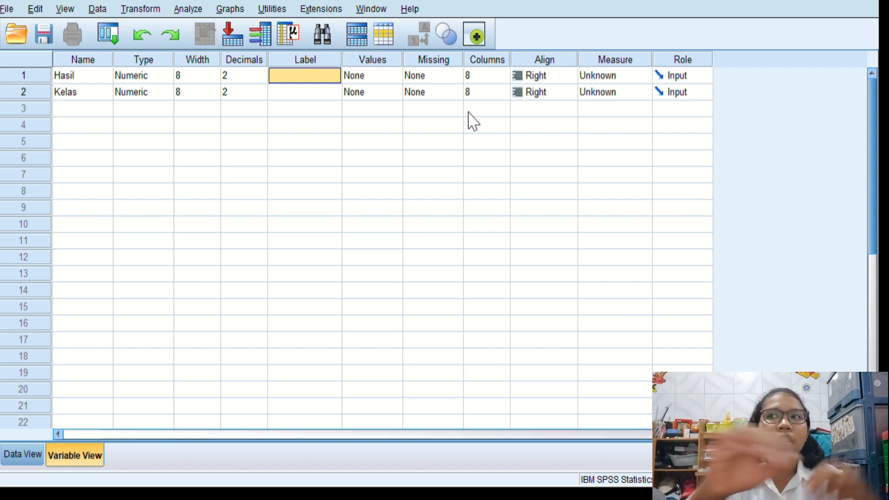
text(Hasi)
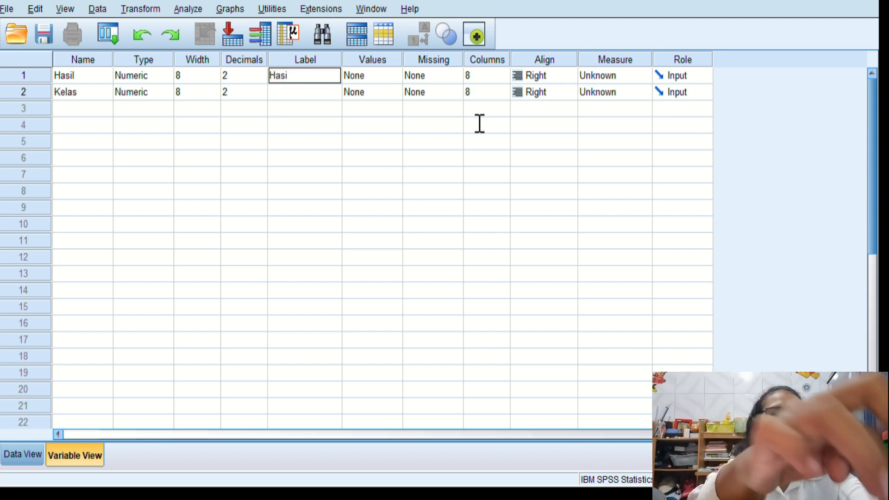
text(l belajar mta)
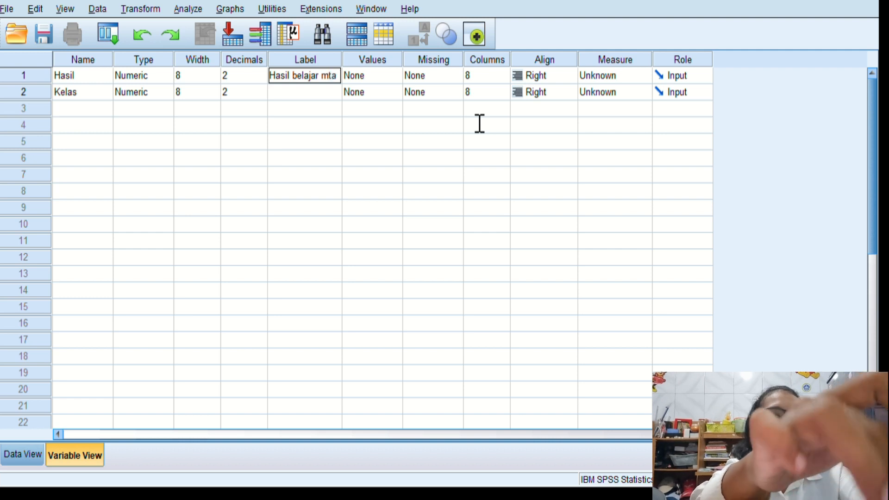
key(BackSpace)
key(BackSpace)
text(atematika)
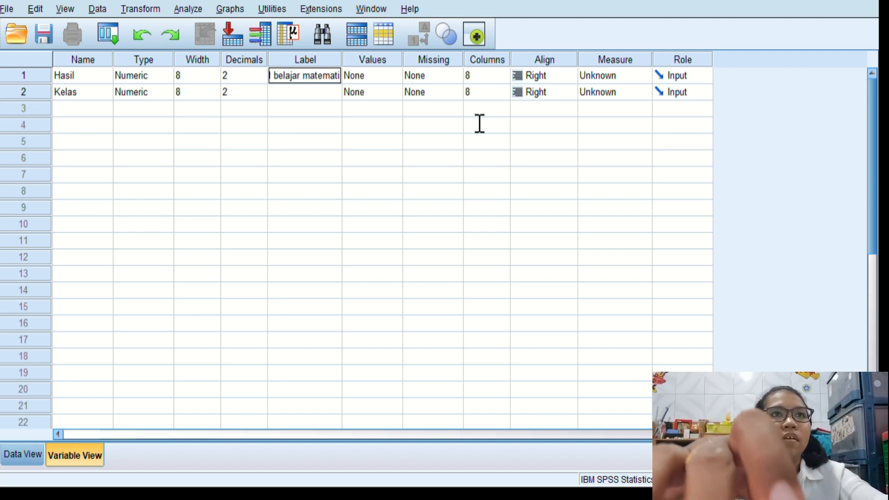
key(Return)
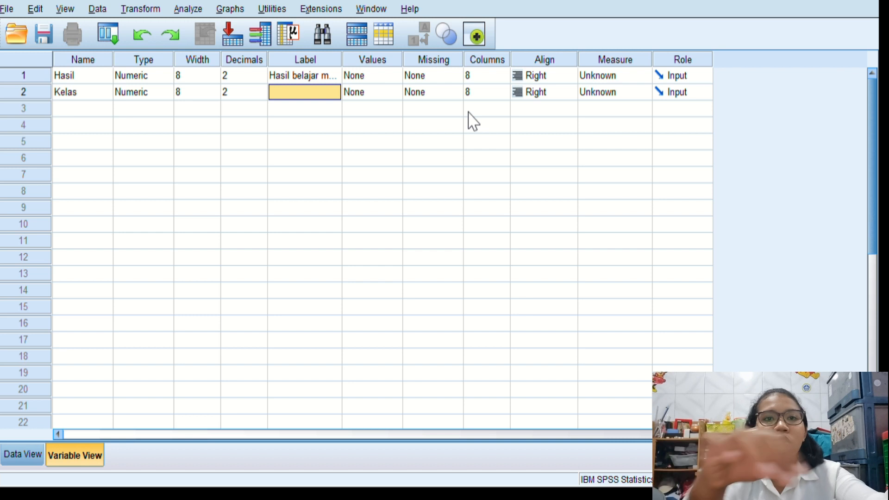
text(Kelas)
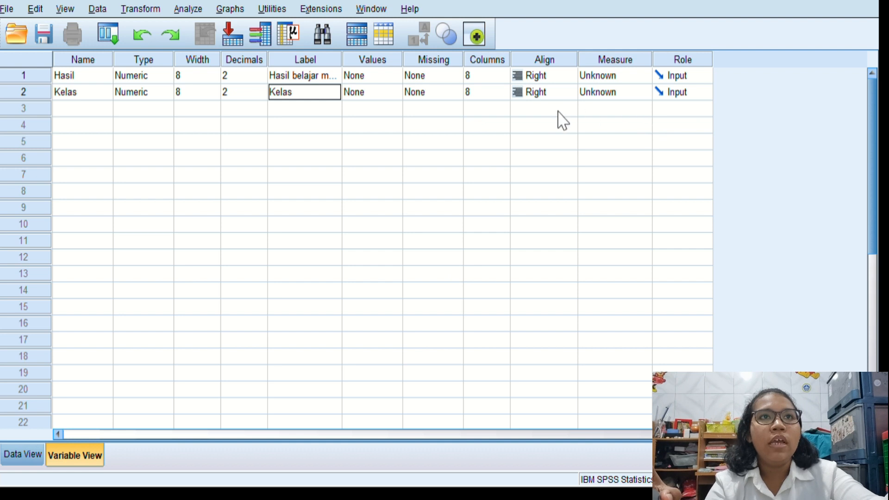
key(Tab)
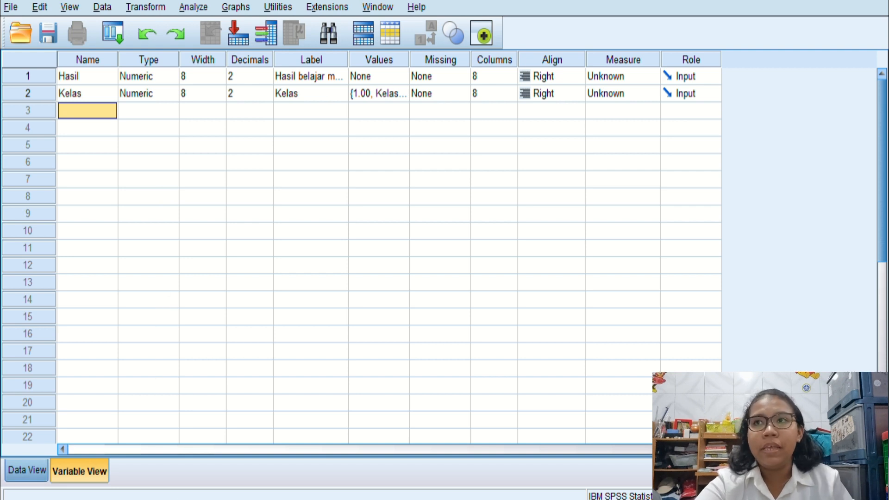
Paste the copied Kelas A scores into the Hasil column of the data sheet, starting at case 1
click(26, 471)
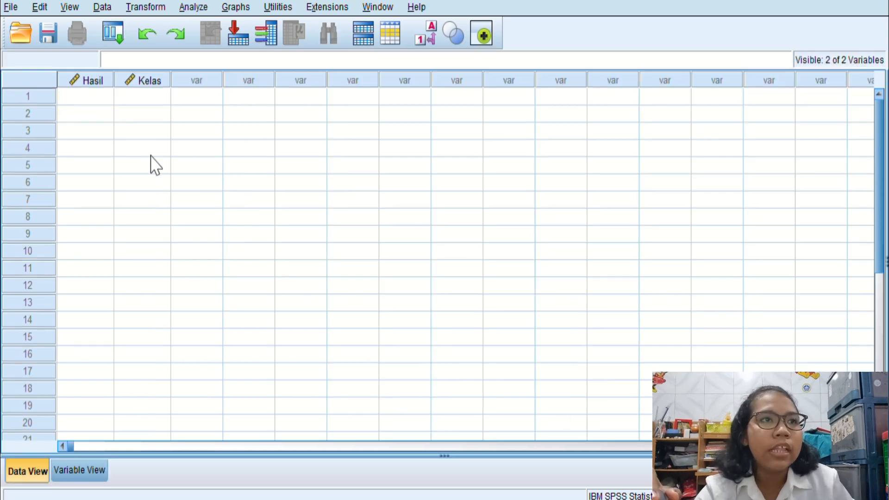
key(Tab)
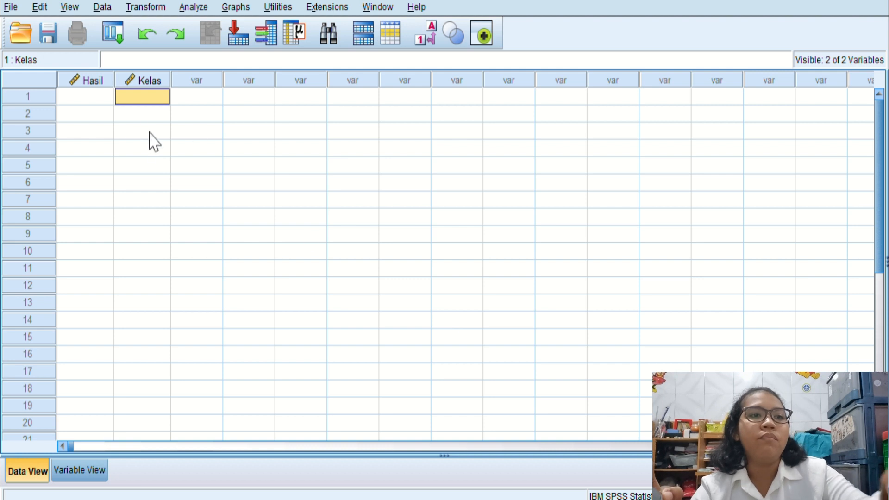
click(93, 81)
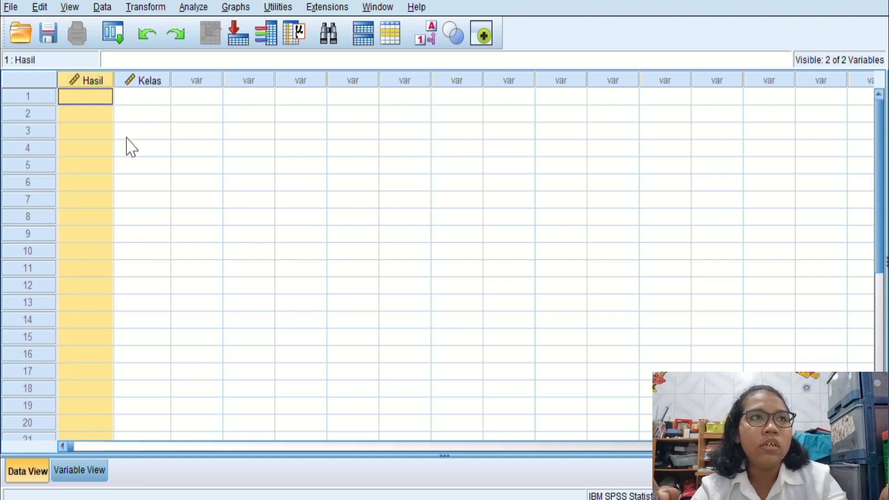
right_click(127, 146)
click(79, 129)
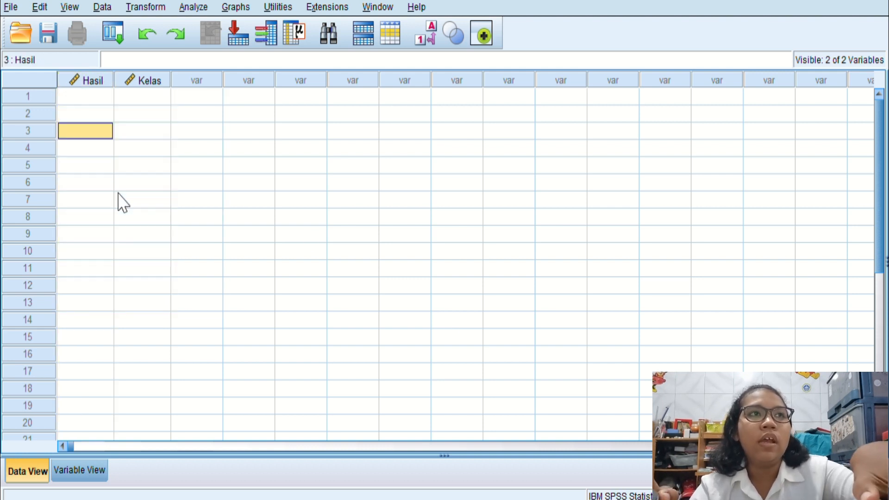
click(85, 97)
key(ctrl+v)
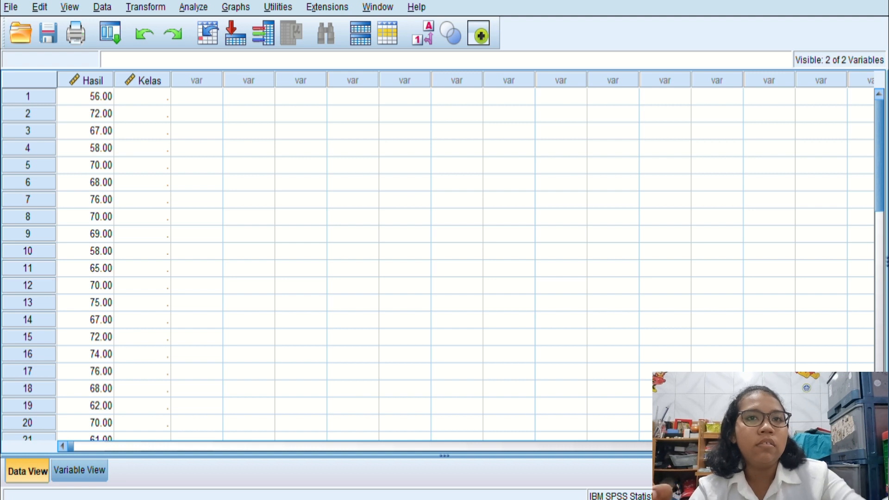
Paste the Kelas B scores into the Hasil column below the Kelas A scores, starting at case 23, and check the pasted rows
click(143, 80)
click(140, 97)
scroll(106, 253, down, 3)
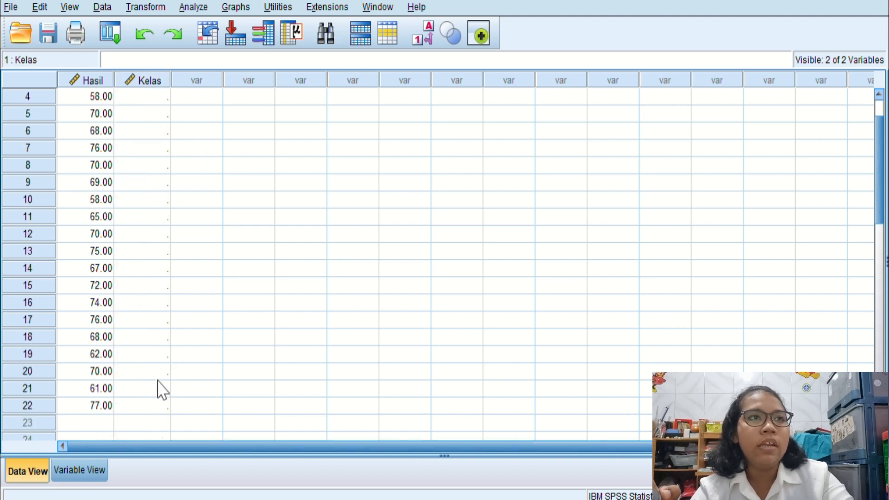
click(88, 322)
key(ctrl+v)
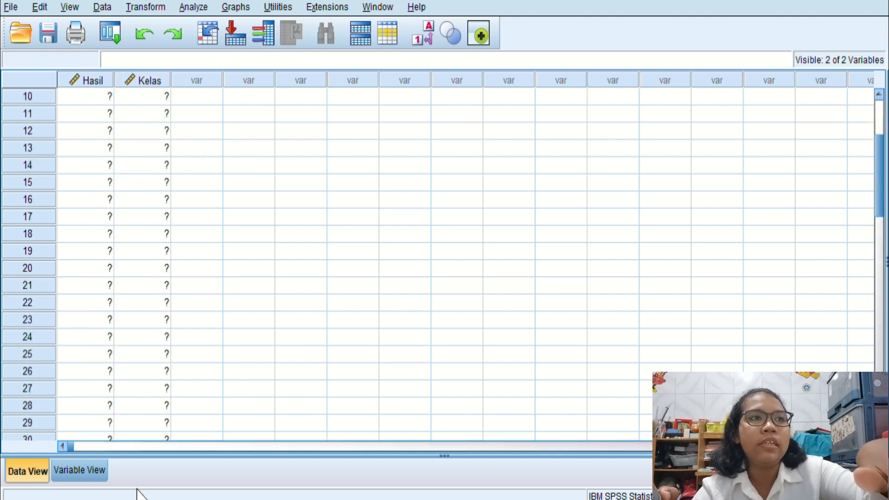
scroll(201, 326, up, 3)
scroll(200, 337, down, 11)
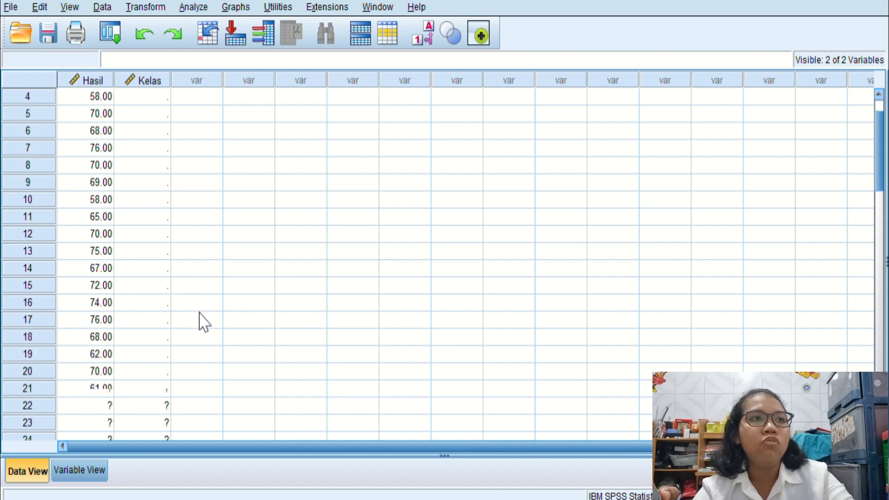
scroll(191, 337, up, 7)
scroll(192, 338, up, 4)
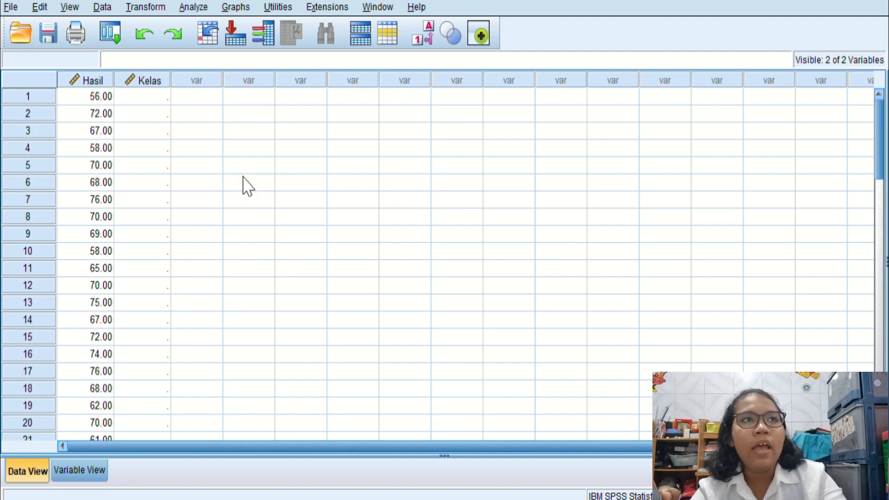
Paste class code 1 into the Kelas column for cases 1 to 22 and code 2 from case 23 onward
click(141, 96)
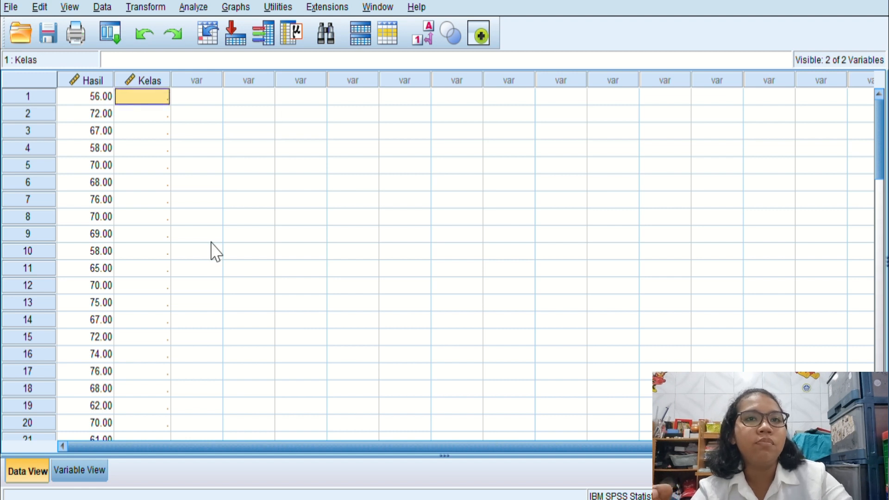
key(ctrl+v)
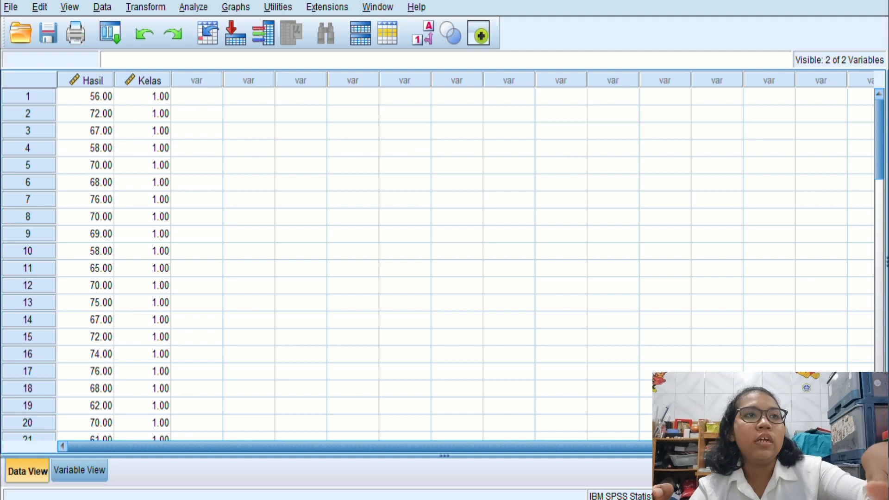
scroll(239, 471, down, 4)
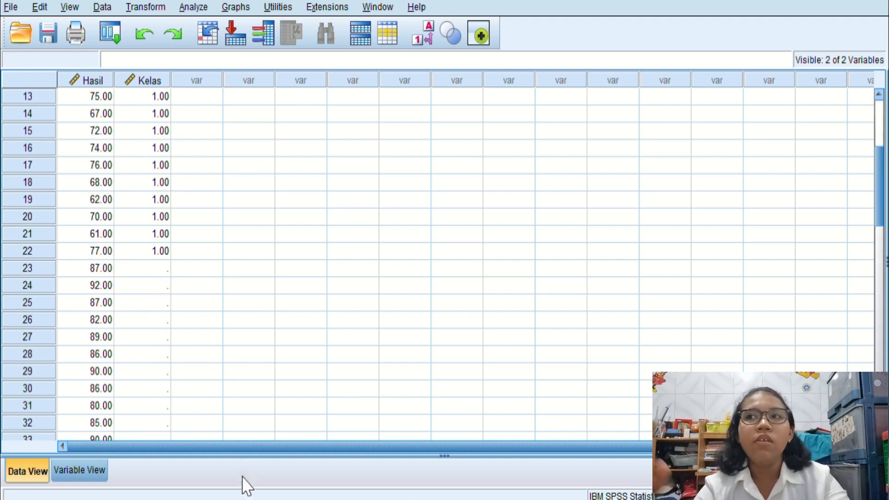
key(ctrl+v)
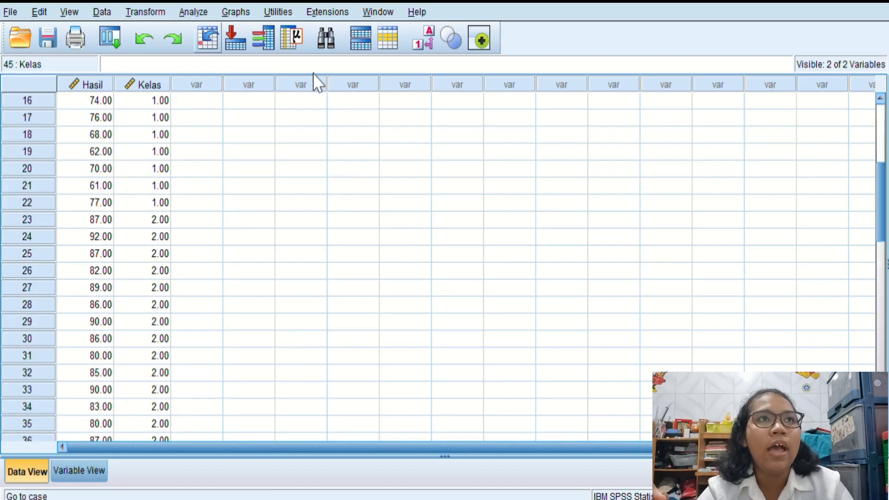
Open the One-Way ANOVA procedure for comparing means
key(alt+a)
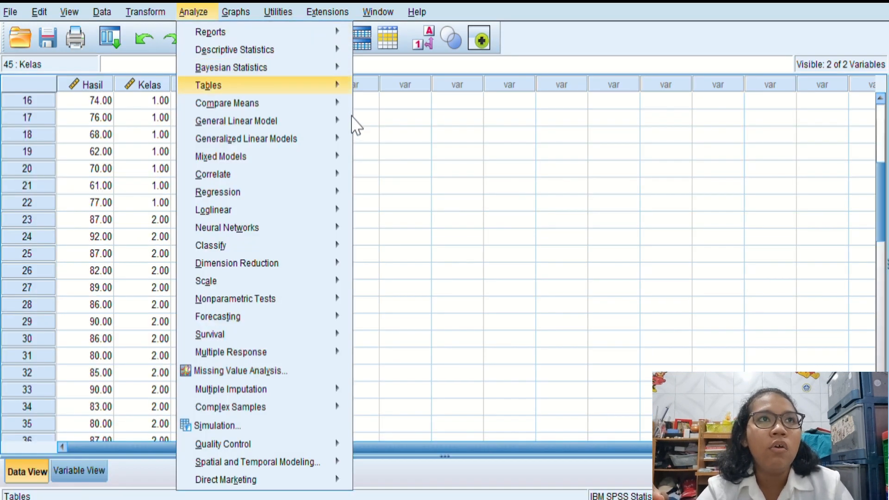
mouse_move(344, 99)
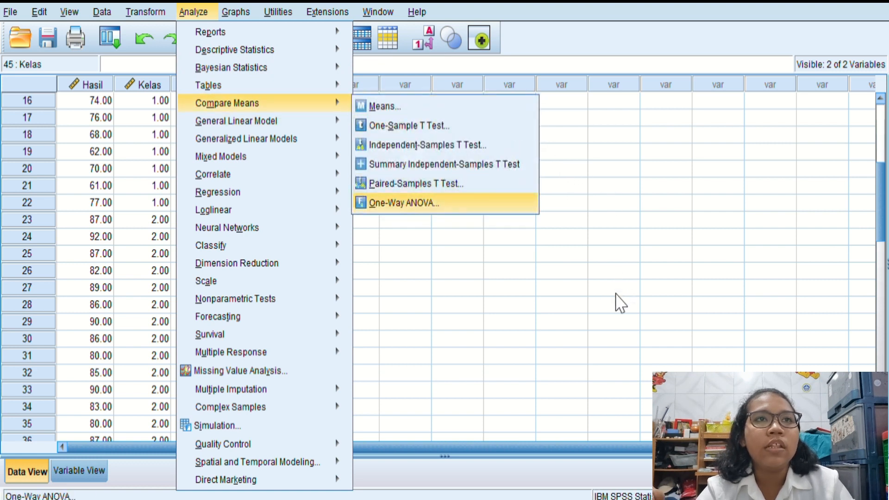
click(410, 201)
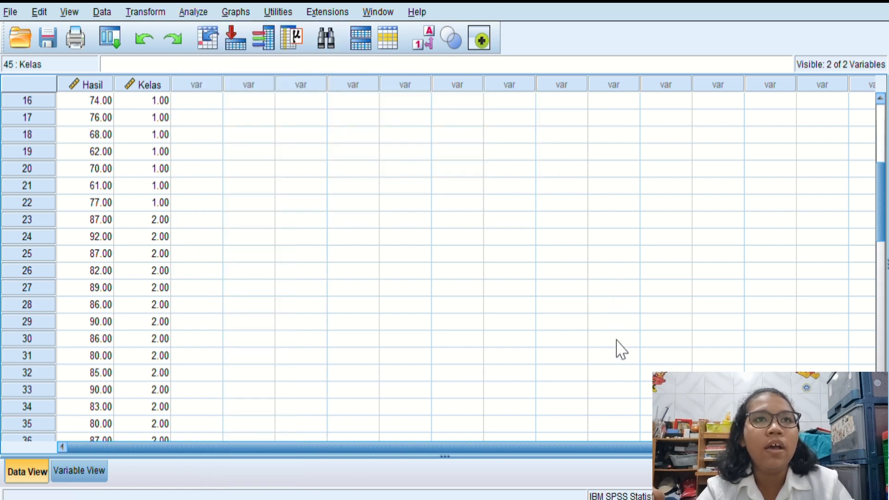